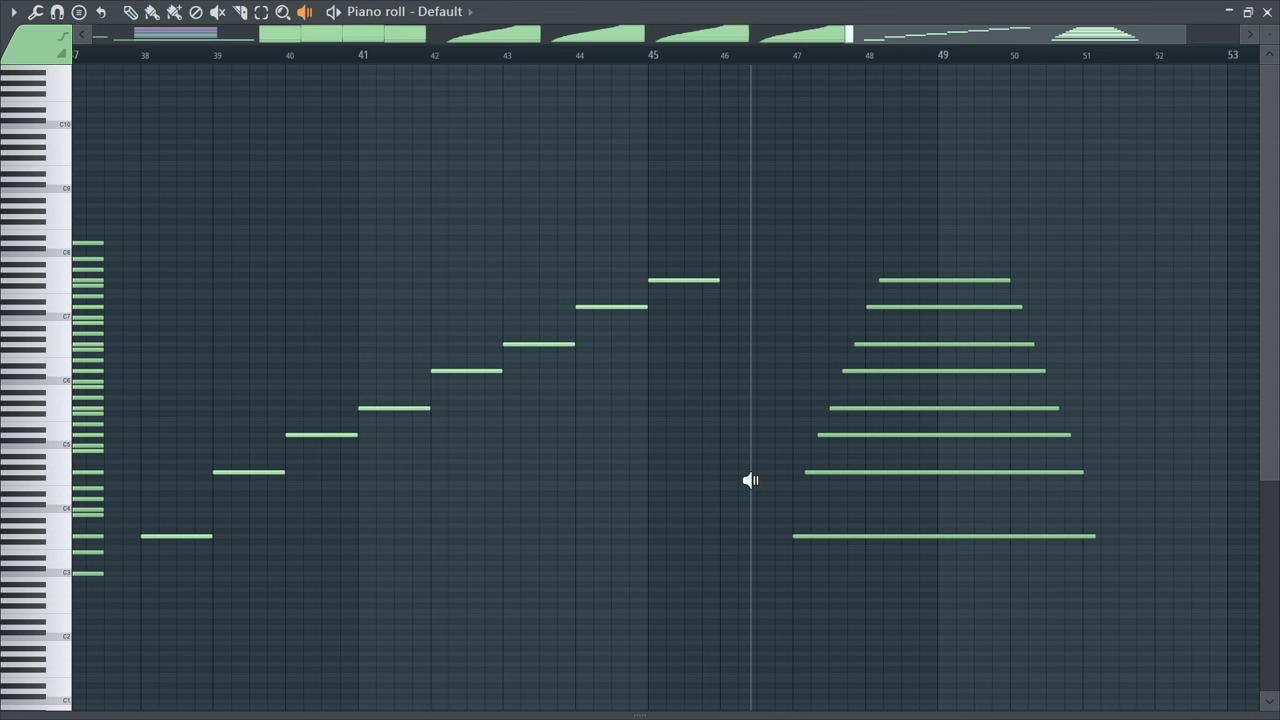
# Scrub through the piano roll notes, replaying the stacked chord near bar 49 twice.
pyautogui.click(256, 461)
pyautogui.moveTo(256, 459); pyautogui.dragTo(246, 460)
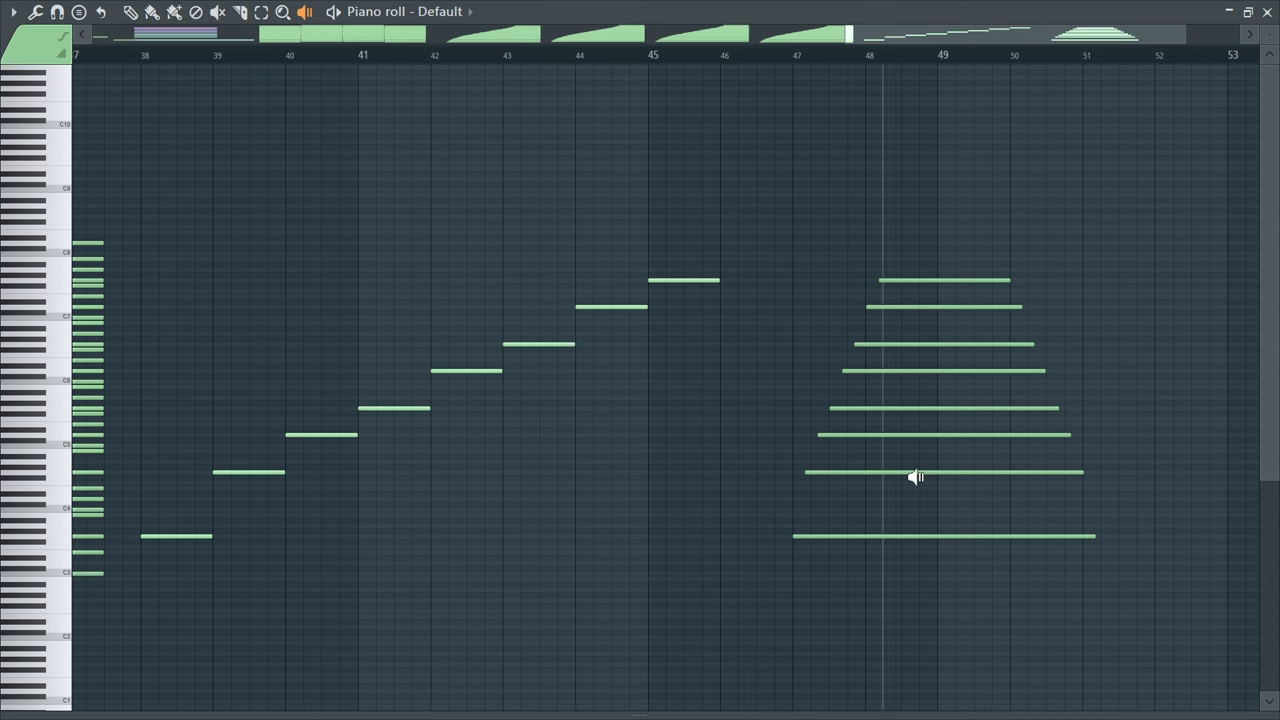
pyautogui.click(944, 400)
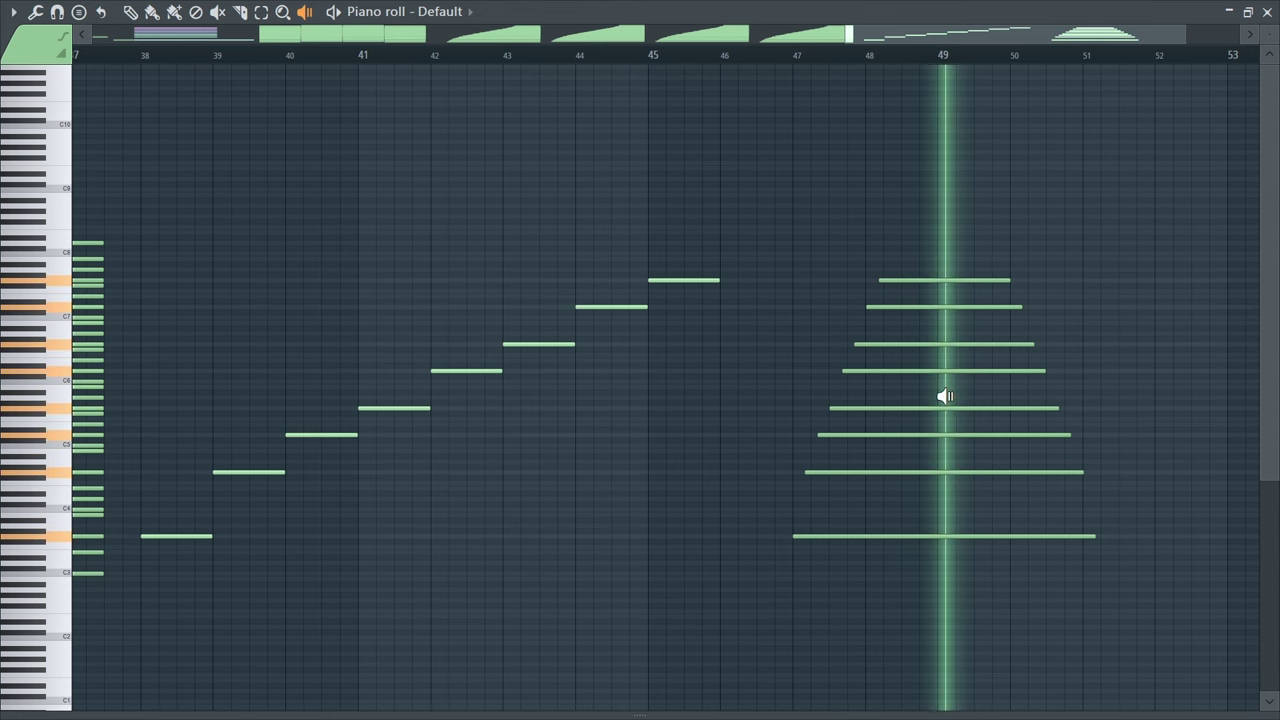
pyautogui.moveTo(944, 397); pyautogui.dragTo(703, 473)
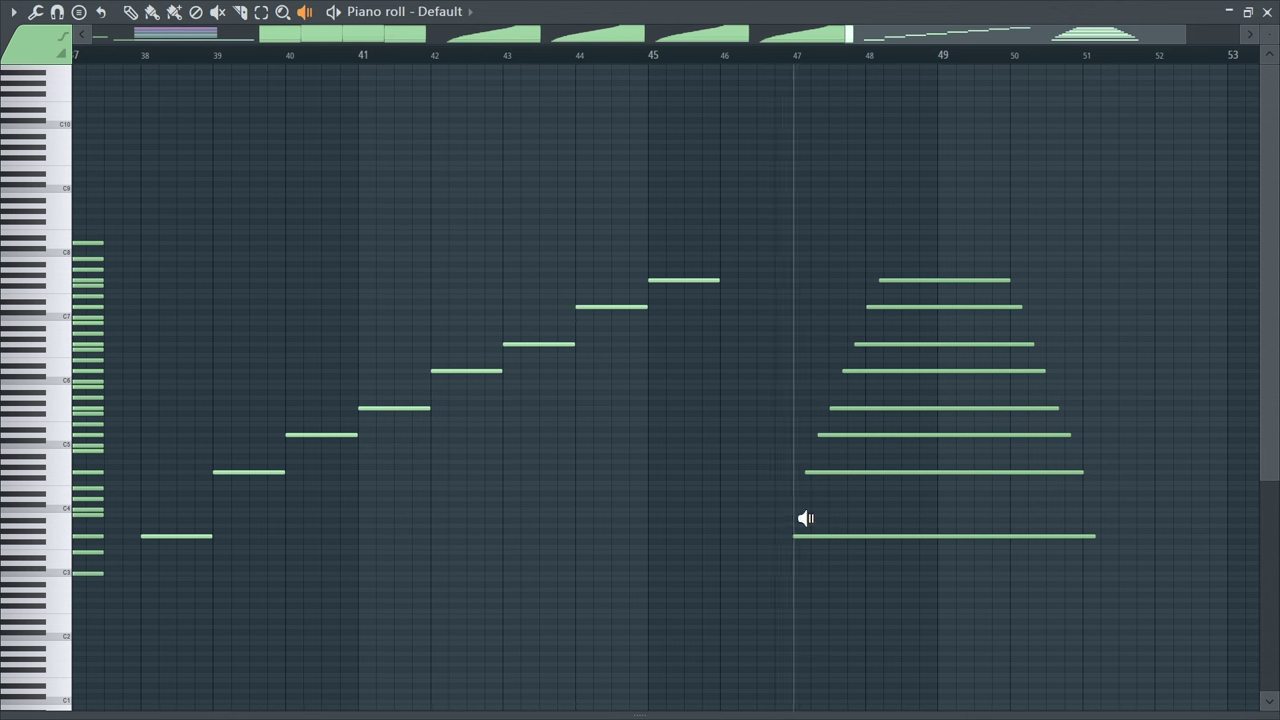
pyautogui.click(946, 422)
pyautogui.moveTo(946, 422); pyautogui.dragTo(773, 473)
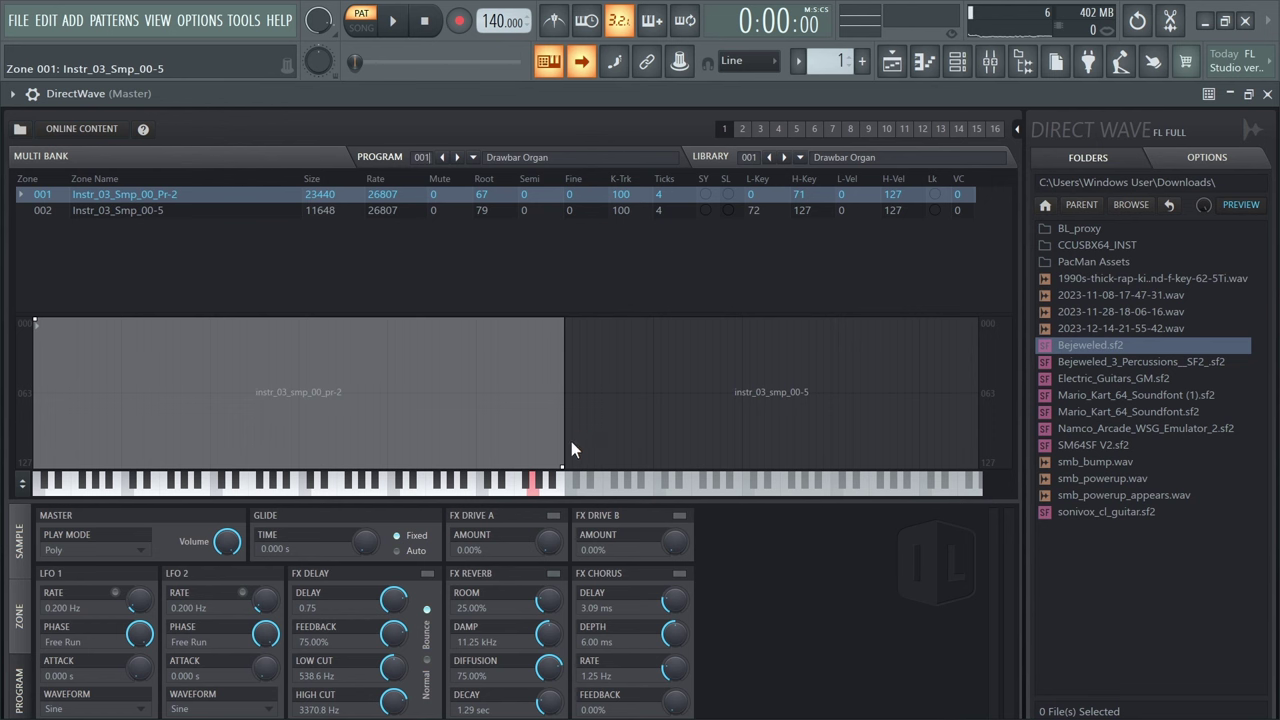
# Raise the volume, audition the original Drawbar Organ sample twice, then reopen the piano roll enlarged.
pyautogui.press('XF86AudioRaiseVolume')
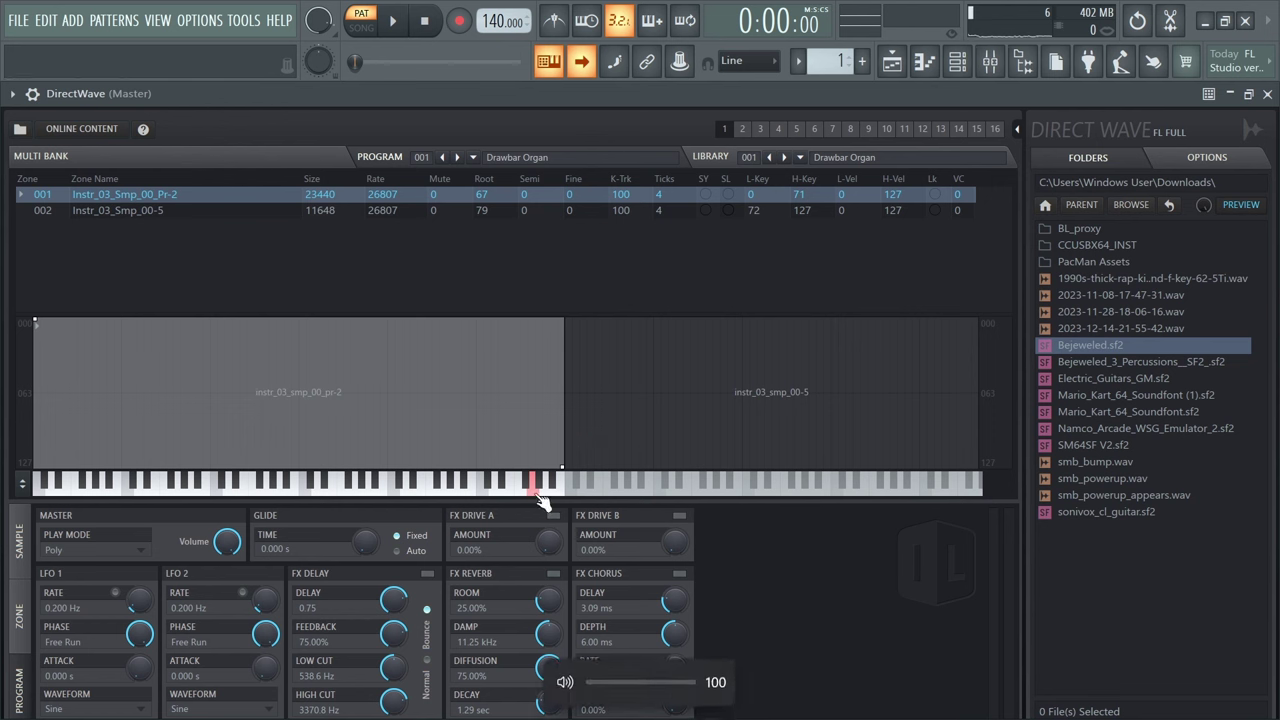
pyautogui.click(537, 494)
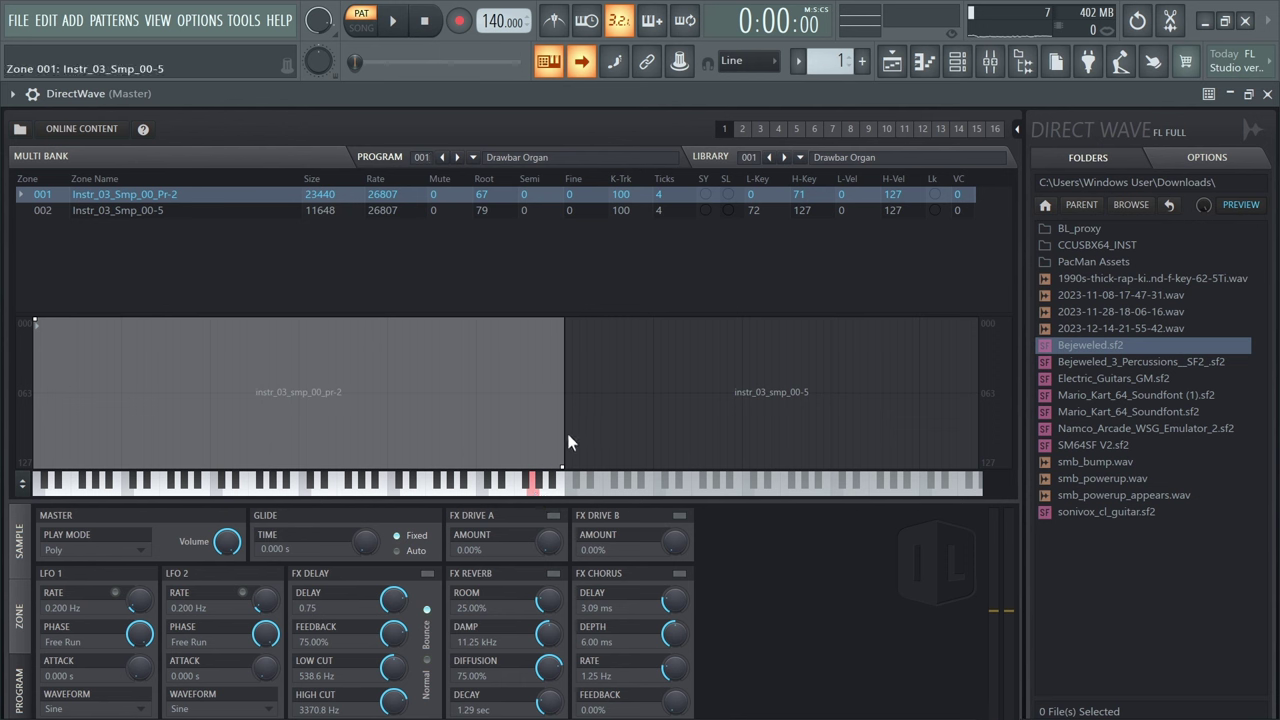
pyautogui.click(537, 494)
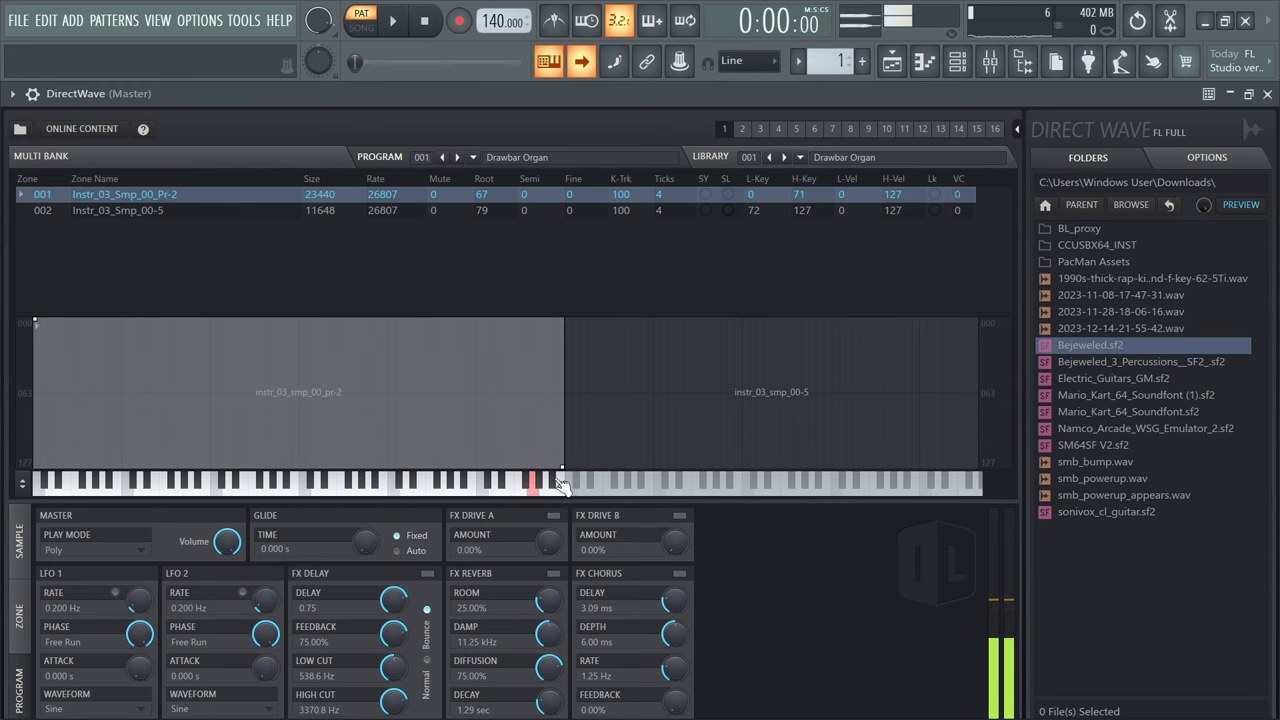
pyautogui.click(925, 62)
pyautogui.moveTo(1119, 354); pyautogui.dragTo(418, 226)
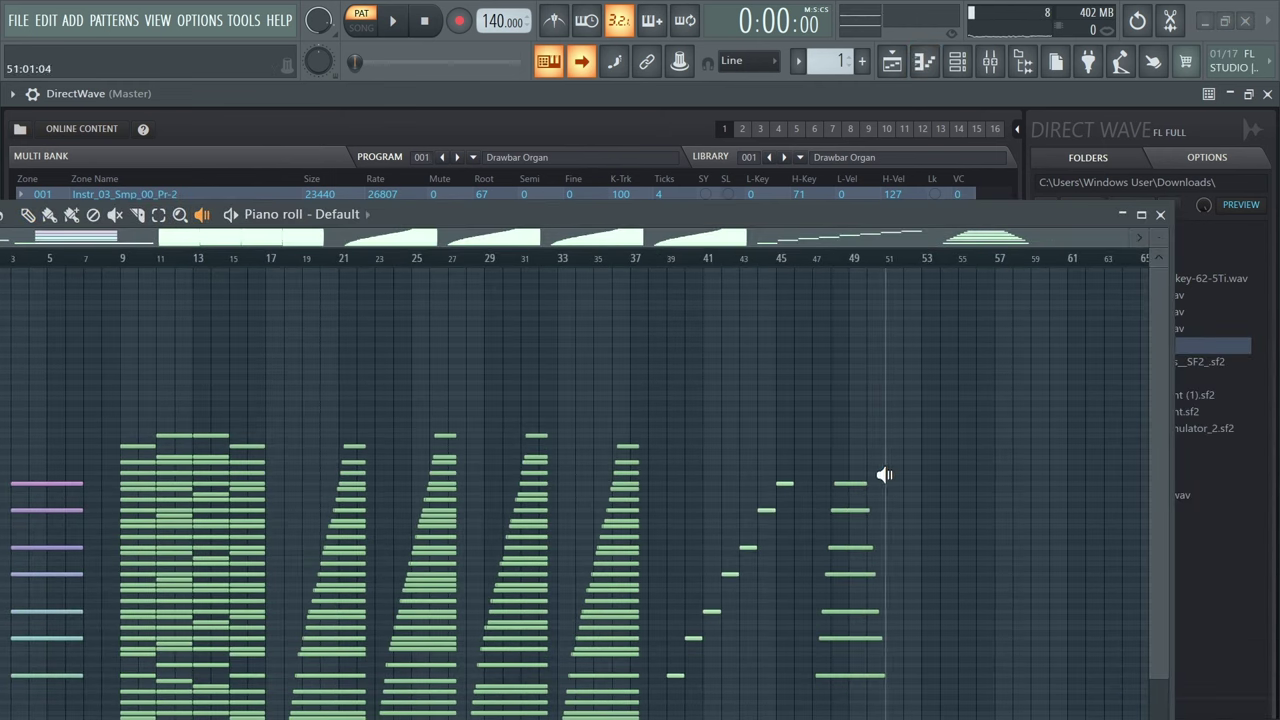
# Play the sine chord at bar 49, then hide the piano roll and play the original organ sample.
pyautogui.moveTo(885, 474); pyautogui.dragTo(854, 478)
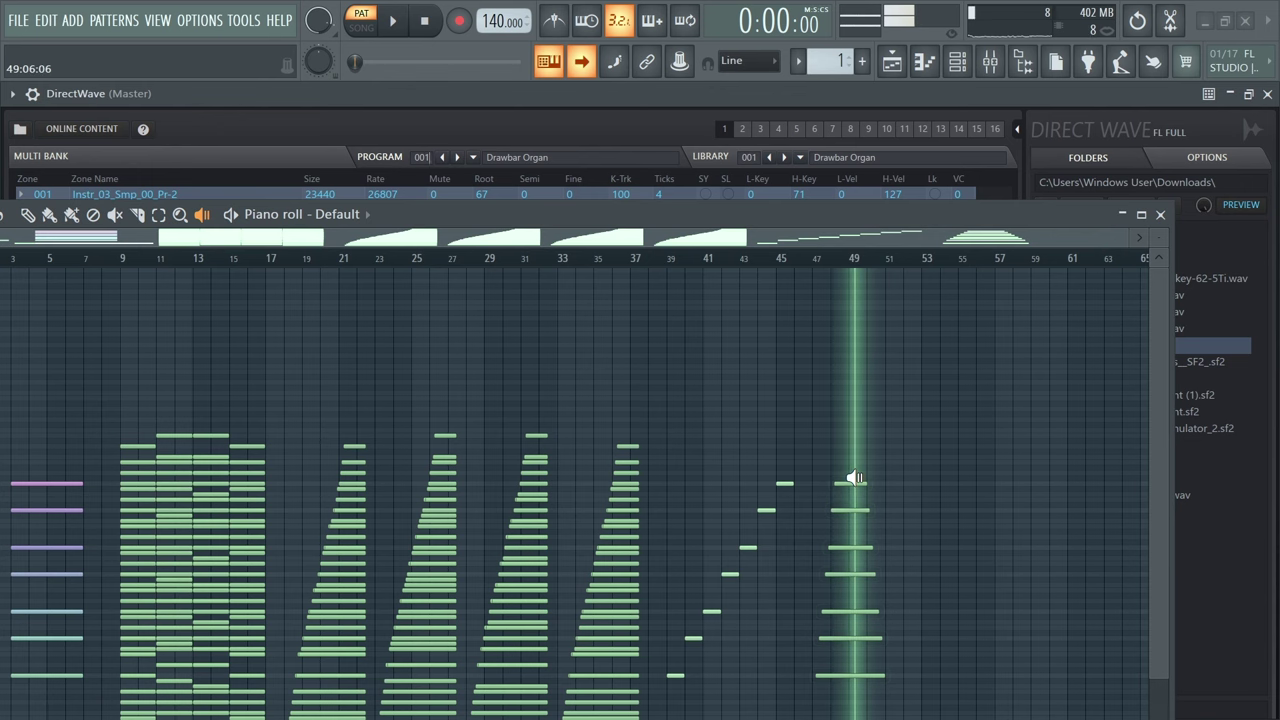
pyautogui.click(1124, 215)
pyautogui.click(536, 488)
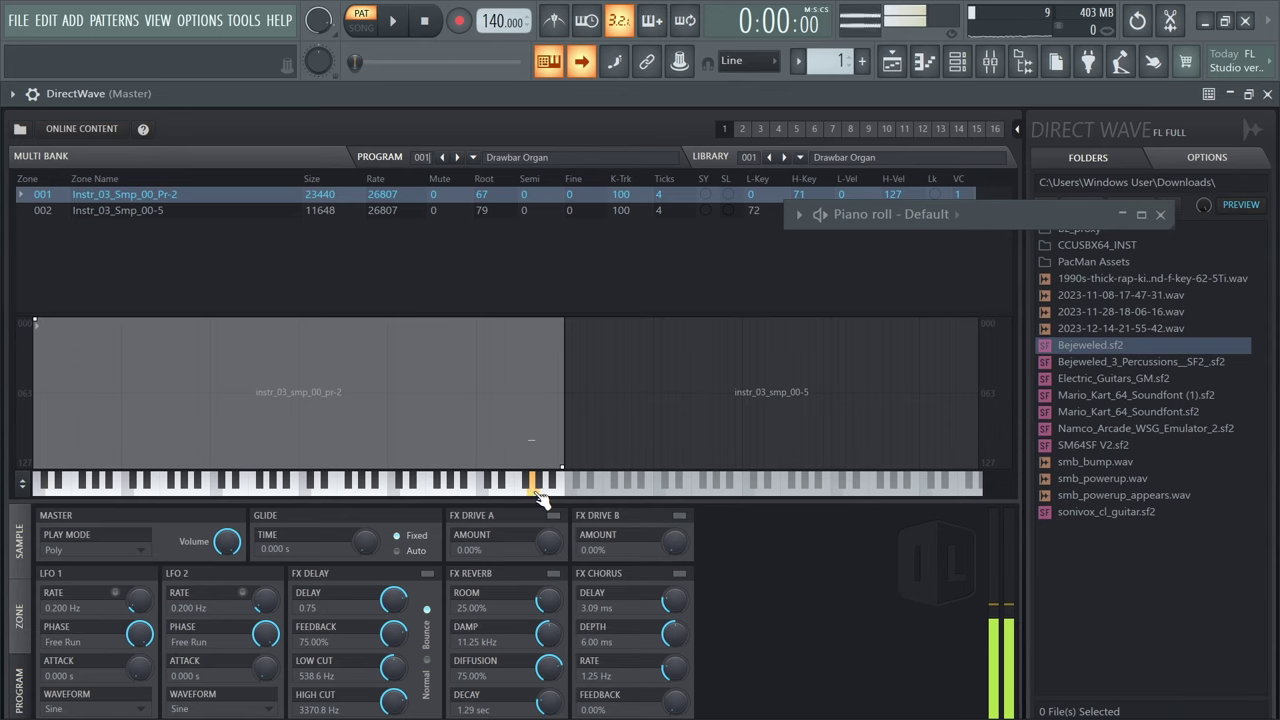
# Restore the piano roll, scrub the bar 49 chord again, and zoom toward bars 1–4.
pyautogui.click(1141, 215)
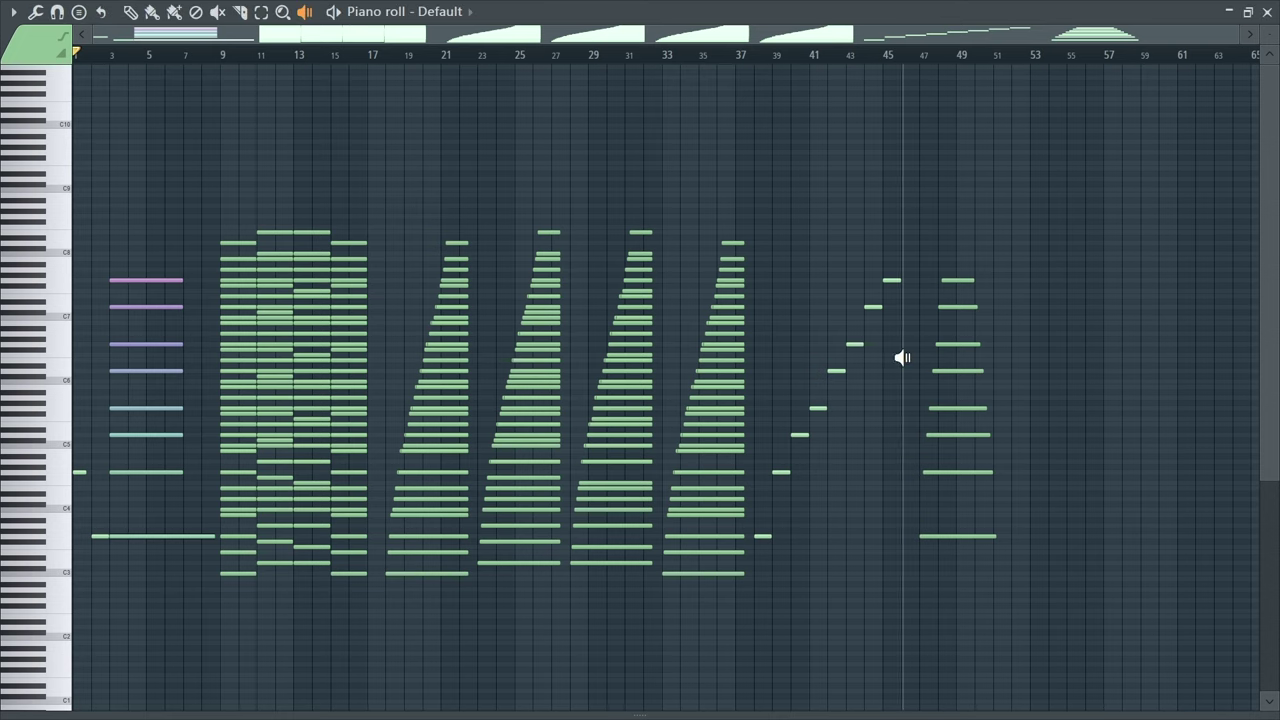
pyautogui.click(958, 328)
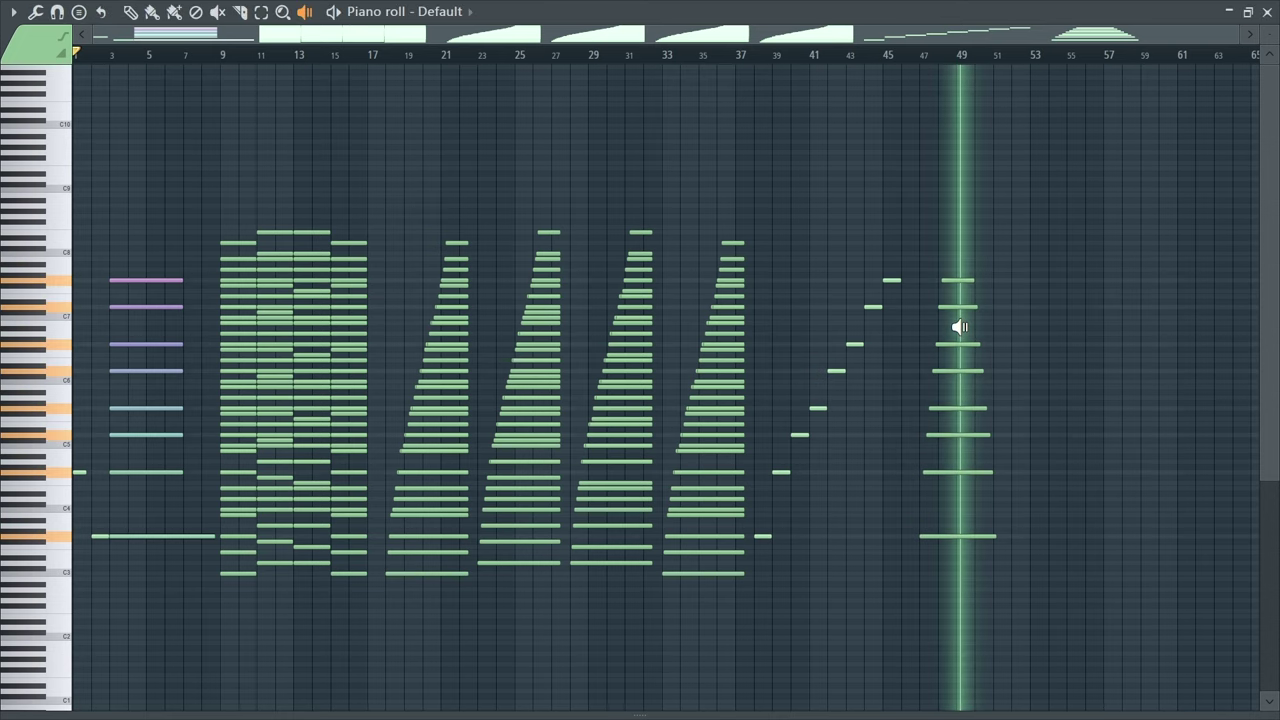
pyautogui.moveTo(958, 328); pyautogui.dragTo(1087, 350)
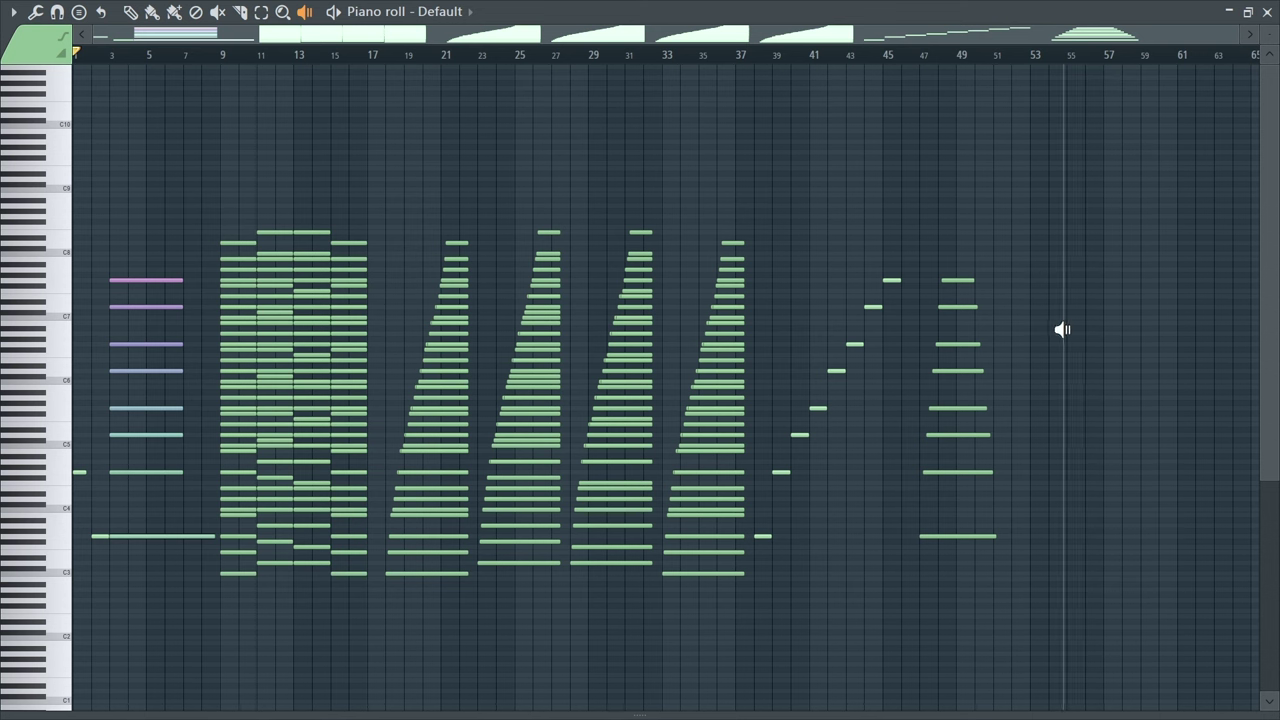
pyautogui.moveTo(1063, 330)
pyautogui.mouseDown()
pyautogui.moveTo(1080, 334)
pyautogui.moveTo(909, 343)
pyautogui.mouseUp()
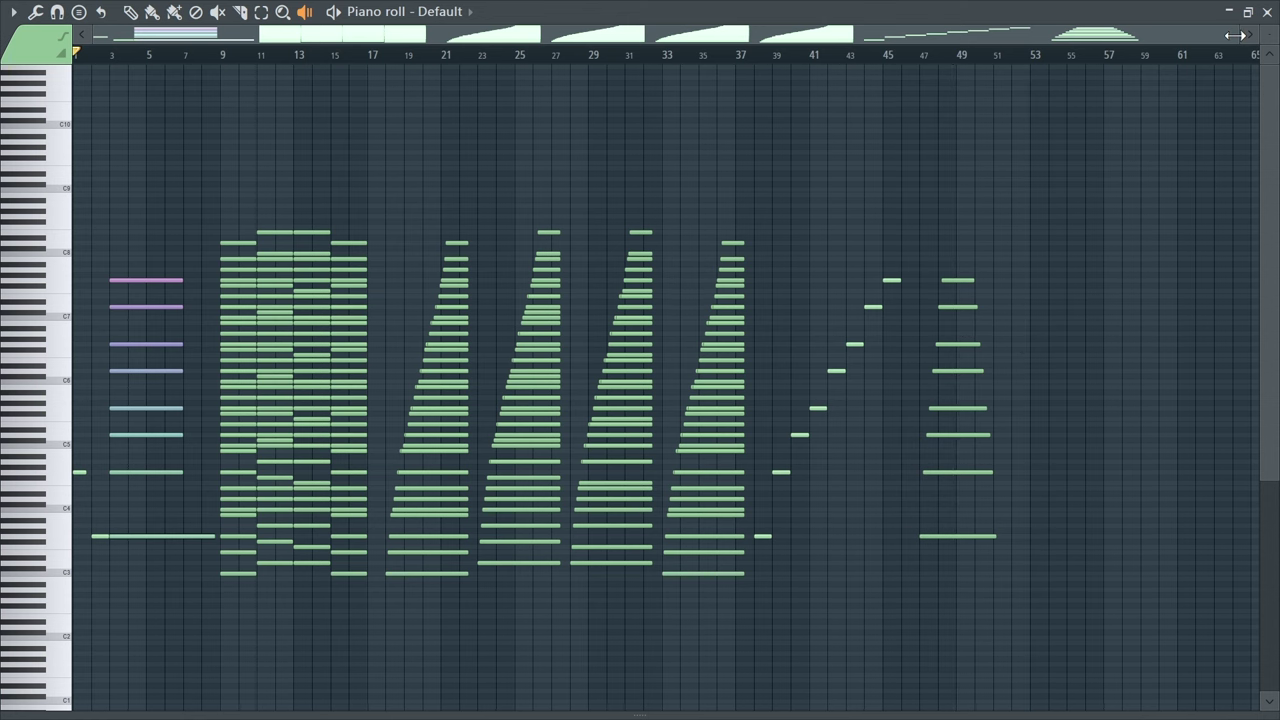
pyautogui.moveTo(1237, 36); pyautogui.dragTo(155, 177)
# Zoom the piano roll closer on the opening bars.
pyautogui.click(752, 331)
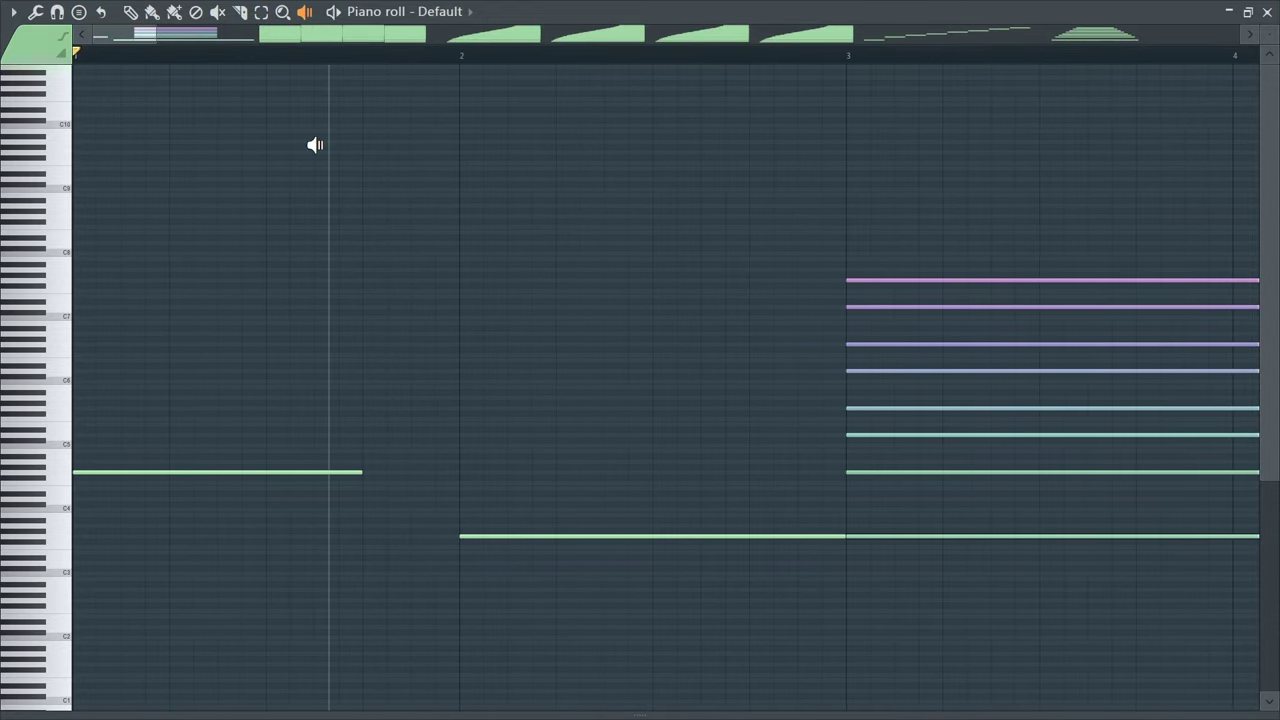
pyautogui.moveTo(148, 34); pyautogui.dragTo(157, 36)
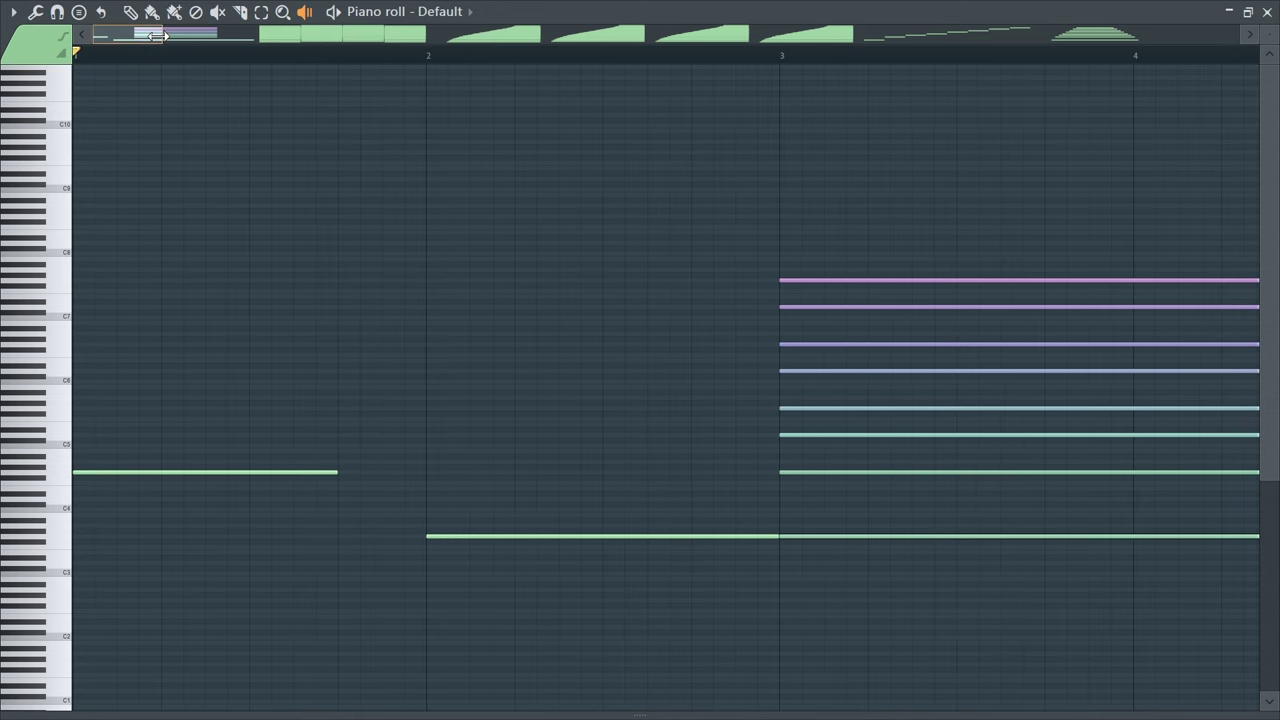